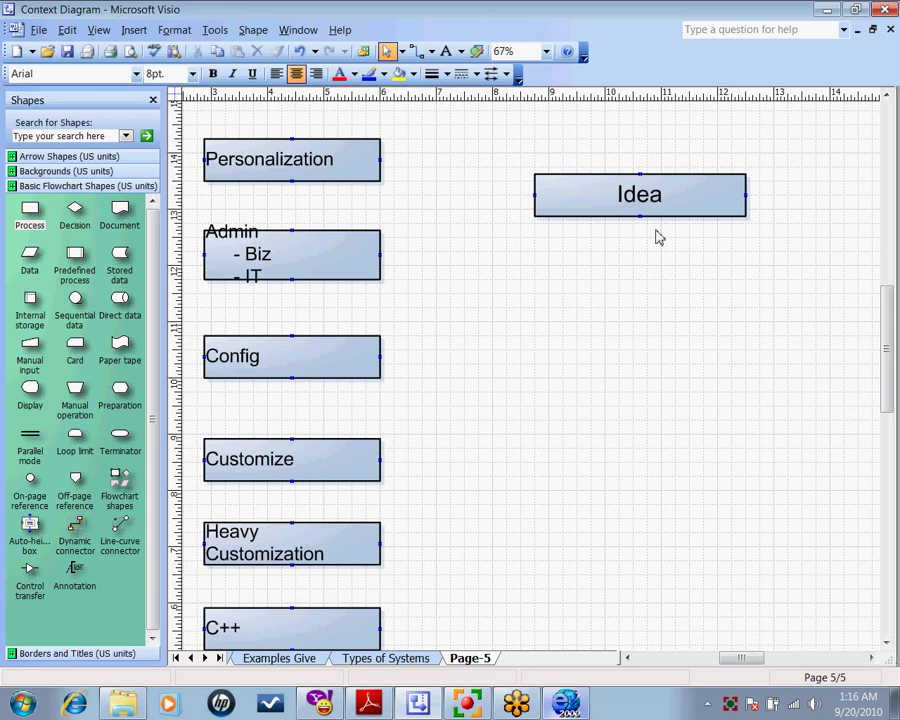
Extend the label of the Idea box to read "Idea, Strategies"
{"action": "double_click", "coordinate": [673, 195]}
{"action": "type", "text": ","}
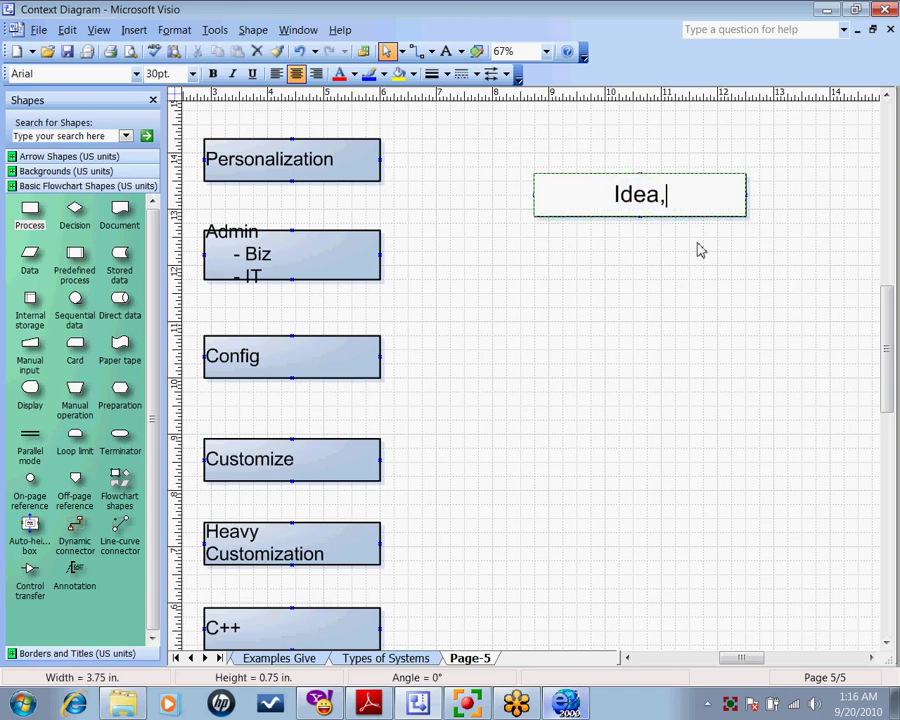
{"action": "type", "text": " Strategies"}
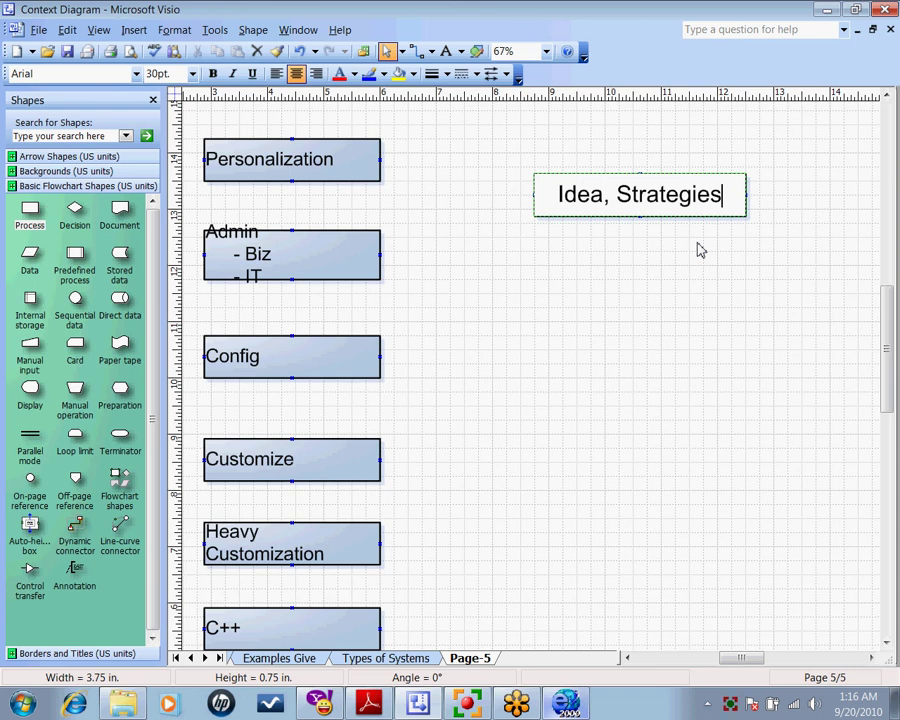
{"action": "left_click", "coordinate": [565, 302]}
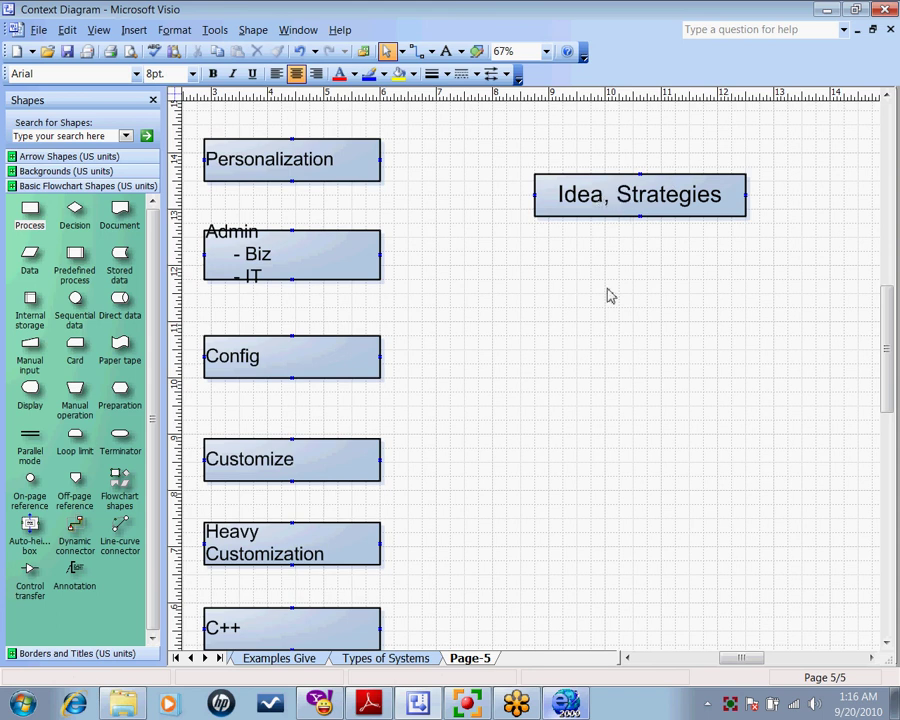
Add a process box about 3.875 by 0.75 in below Idea, Strategies and label it "Processes"
{"action": "left_click", "coordinate": [30, 213]}
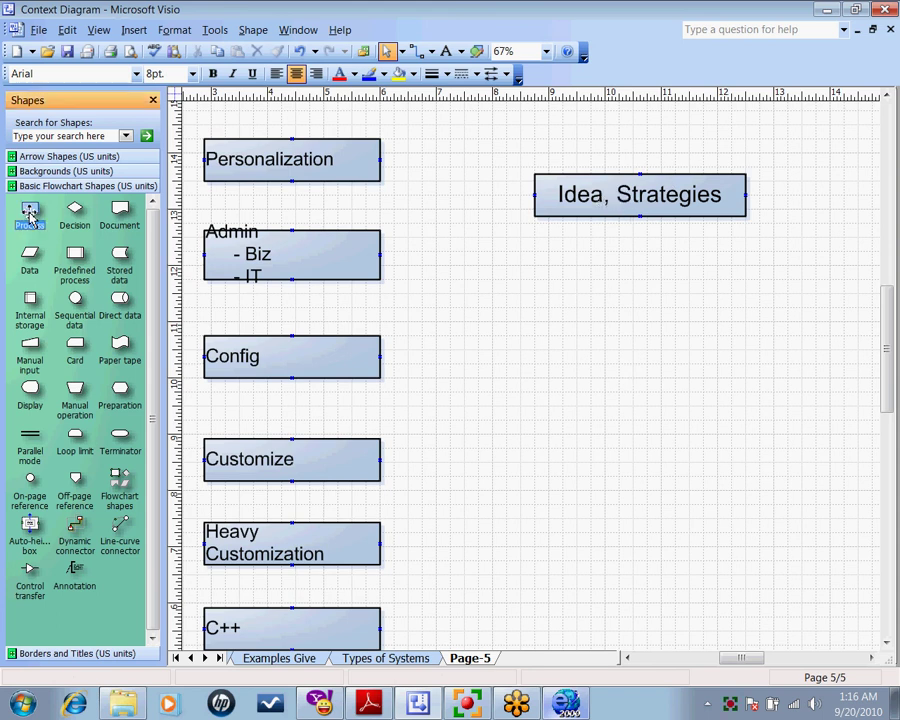
{"action": "left_click_drag", "start_coordinate": [30, 215], "coordinate": [752, 282]}
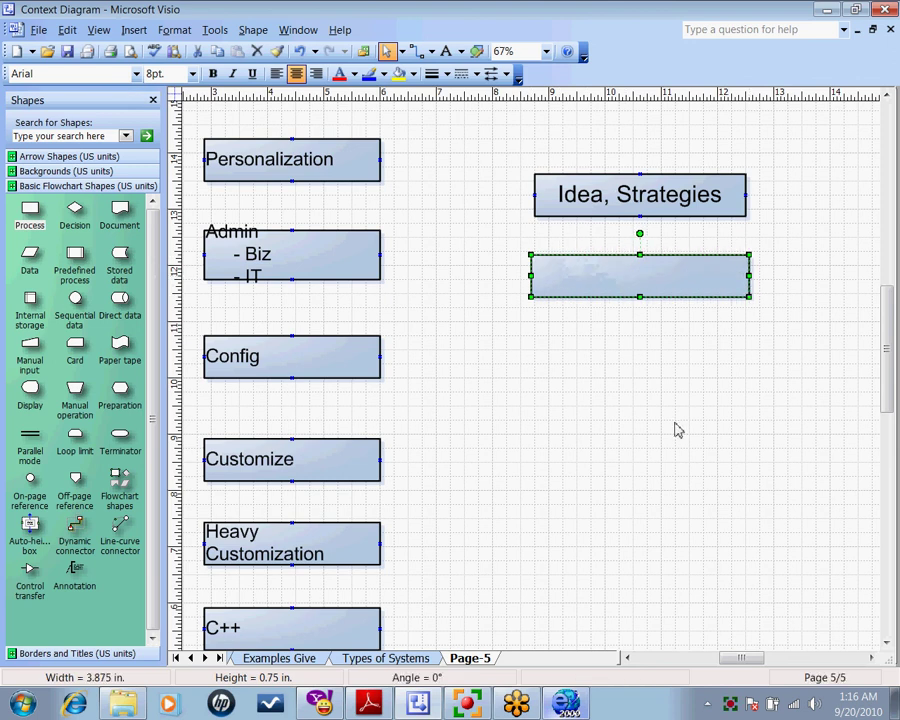
{"action": "type", "text": "Processes"}
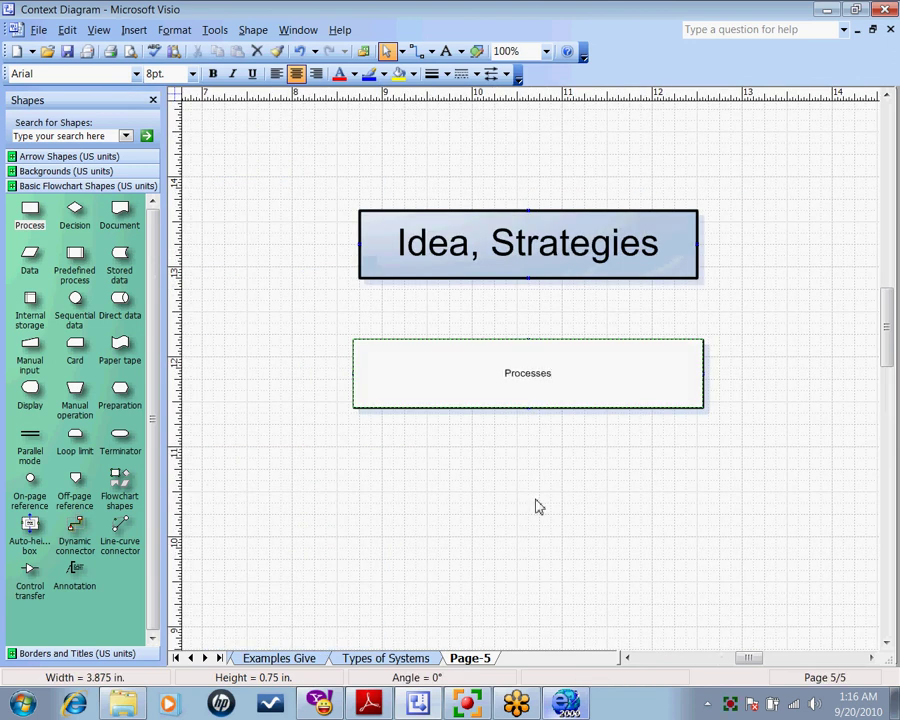
{"action": "left_click", "coordinate": [538, 507]}
Set the Processes box's text size to 18 pt
{"action": "left_click", "coordinate": [611, 275]}
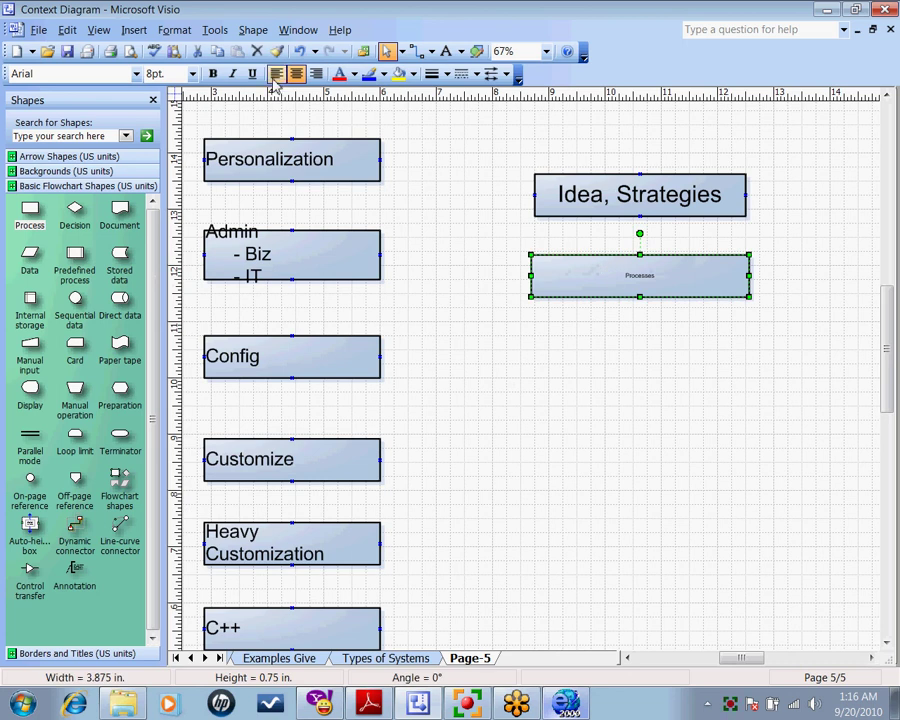
{"action": "left_click", "coordinate": [191, 74]}
{"action": "left_click", "coordinate": [165, 172]}
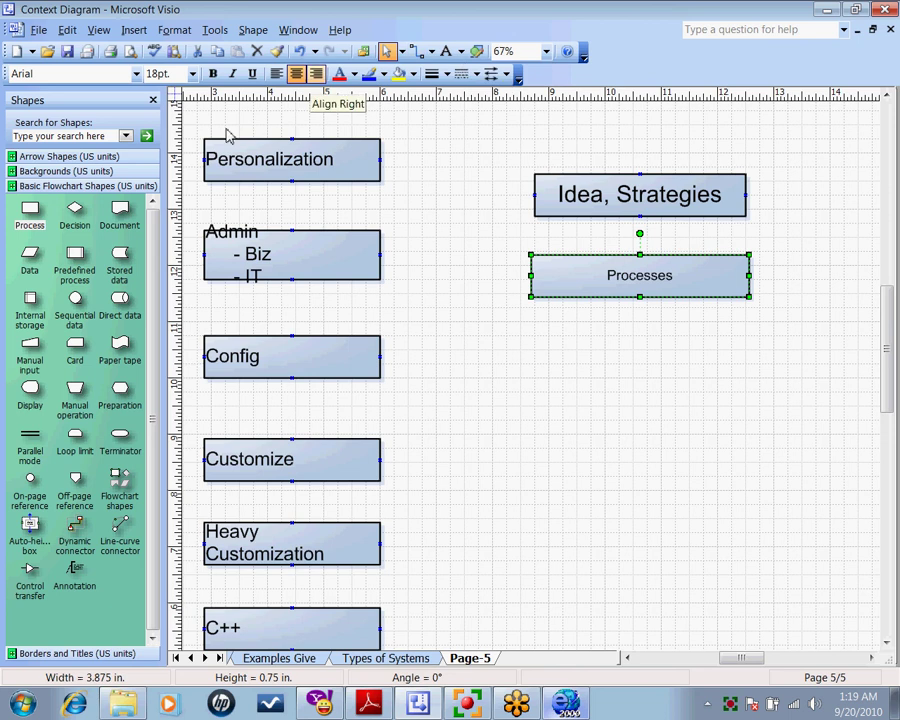
{"action": "mouse_move", "coordinate": [55, 210]}
{"action": "left_mouse_down"}
{"action": "mouse_move", "coordinate": [45, 212]}
{"action": "mouse_move", "coordinate": [341, 330]}
{"action": "mouse_move", "coordinate": [48, 199]}
{"action": "left_mouse_up"}
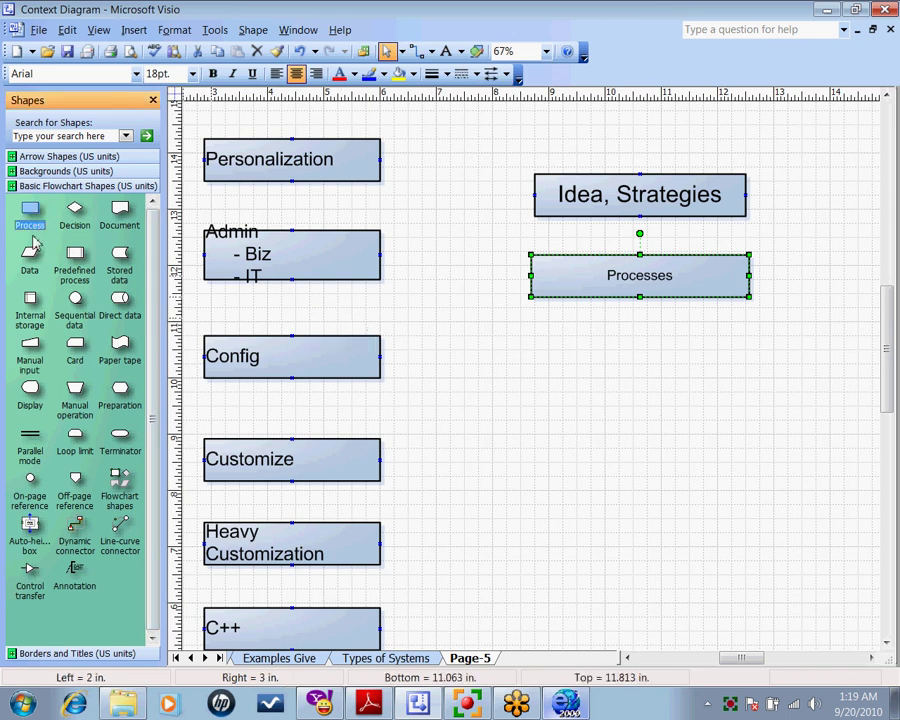
{"action": "key", "text": "ctrl+a"}
{"action": "left_click_drag", "start_coordinate": [660, 296], "coordinate": [714, 277]}
{"action": "key", "text": "Escape"}
Duplicate the Processes box, align the copy directly beneath the original and relabel it "Systems"
{"action": "left_click", "coordinate": [643, 290]}
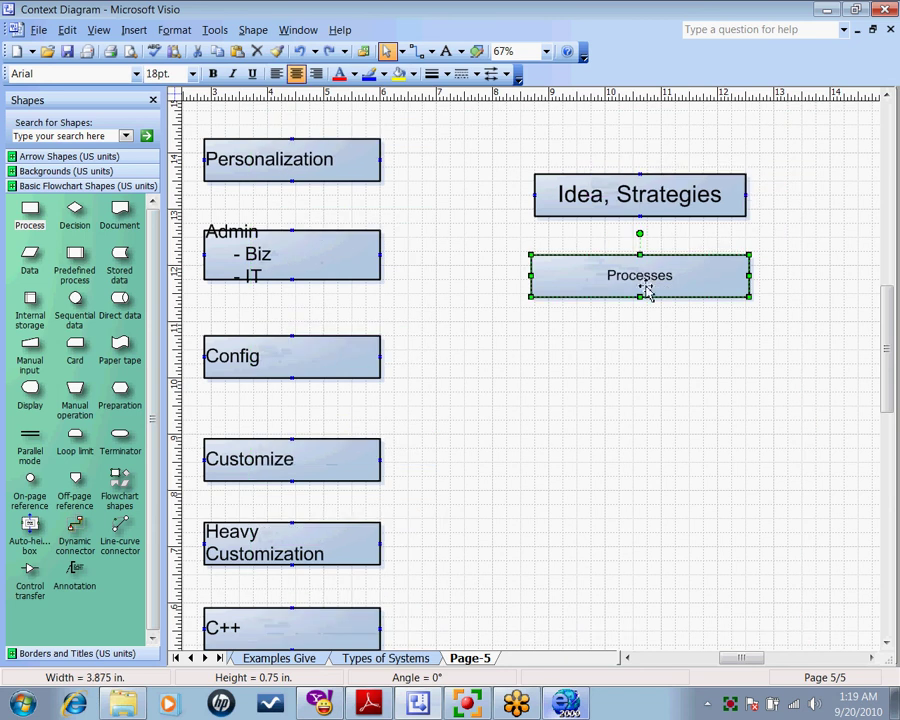
{"action": "key", "text": "ctrl+c"}
{"action": "key", "text": "ctrl+v"}
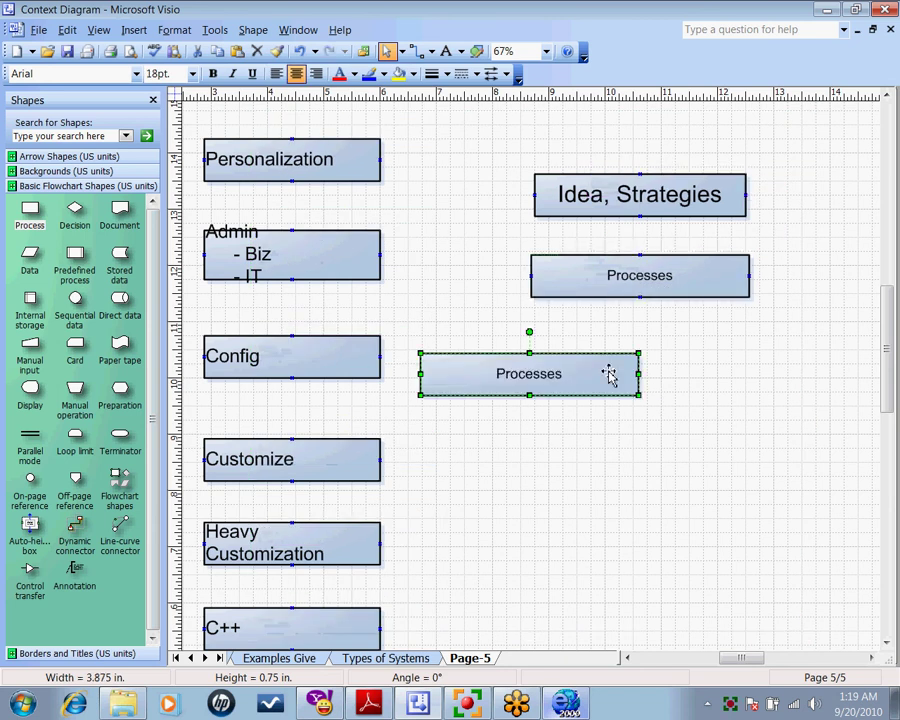
{"action": "left_click_drag", "start_coordinate": [607, 374], "coordinate": [675, 362]}
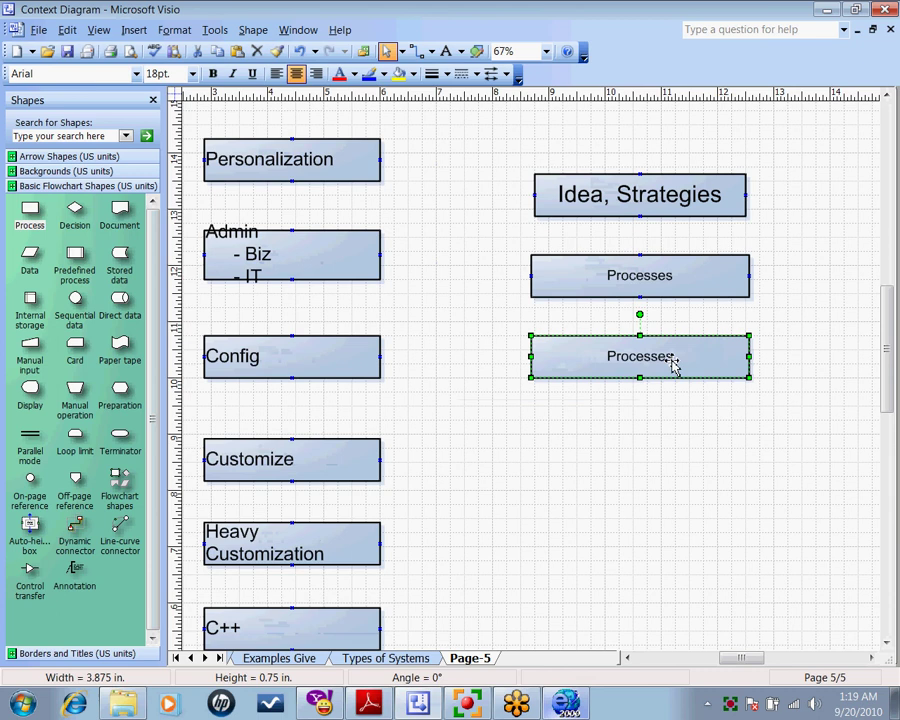
{"action": "type", "text": "Systems"}
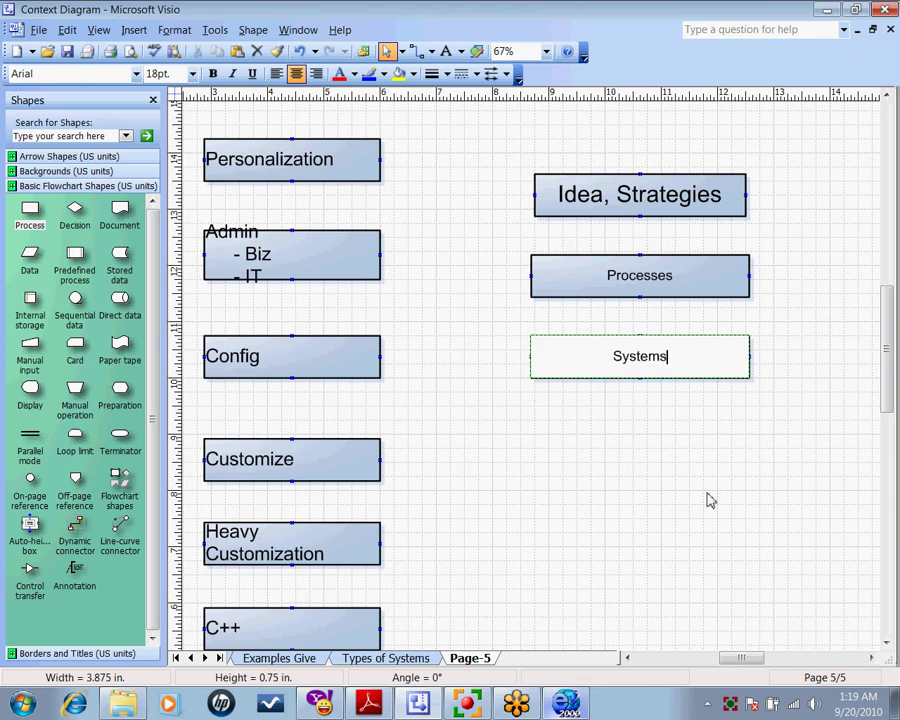
{"action": "left_click", "coordinate": [704, 496]}
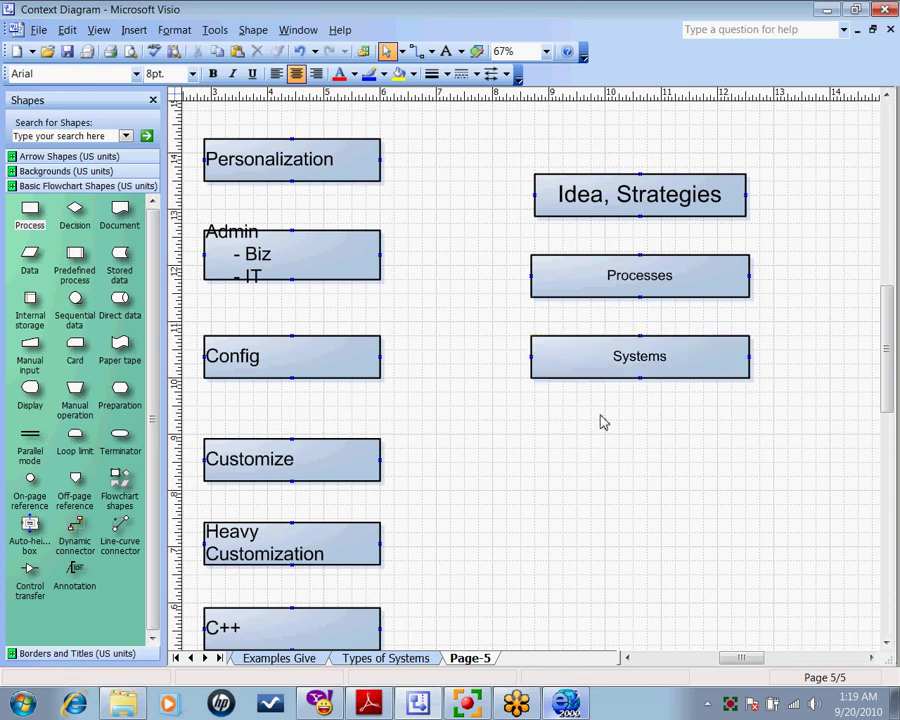
Paste another copy of the box directly below Systems and label it "Functionalities"
{"action": "left_click", "coordinate": [641, 356]}
{"action": "left_click", "coordinate": [629, 450]}
{"action": "key", "text": "ctrl+v"}
{"action": "left_click_drag", "start_coordinate": [528, 374], "coordinate": [632, 436]}
{"action": "type", "text": "Functi"}
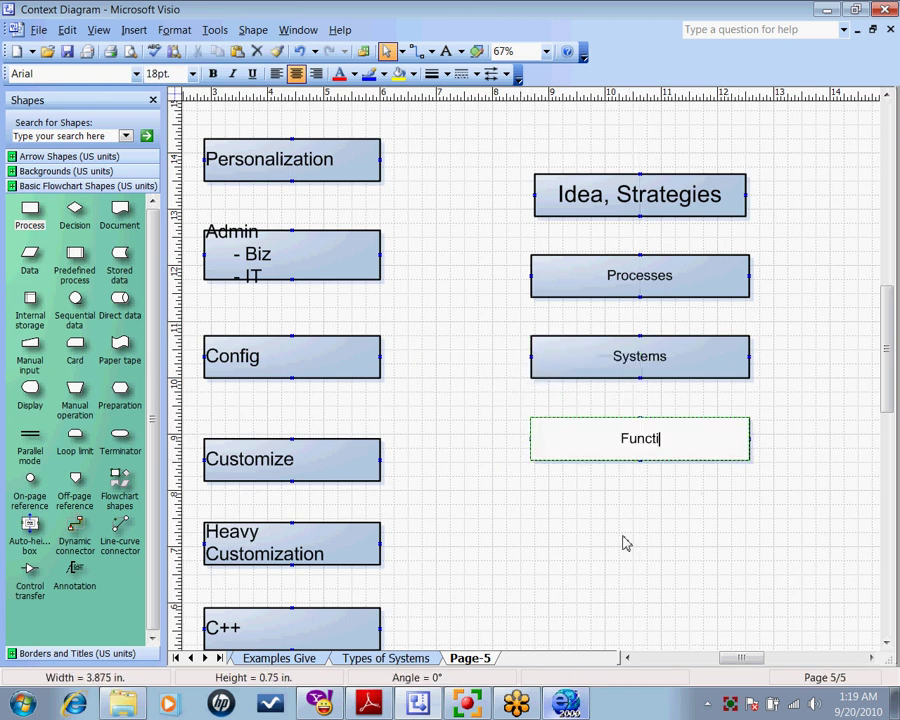
{"action": "type", "text": "onalities"}
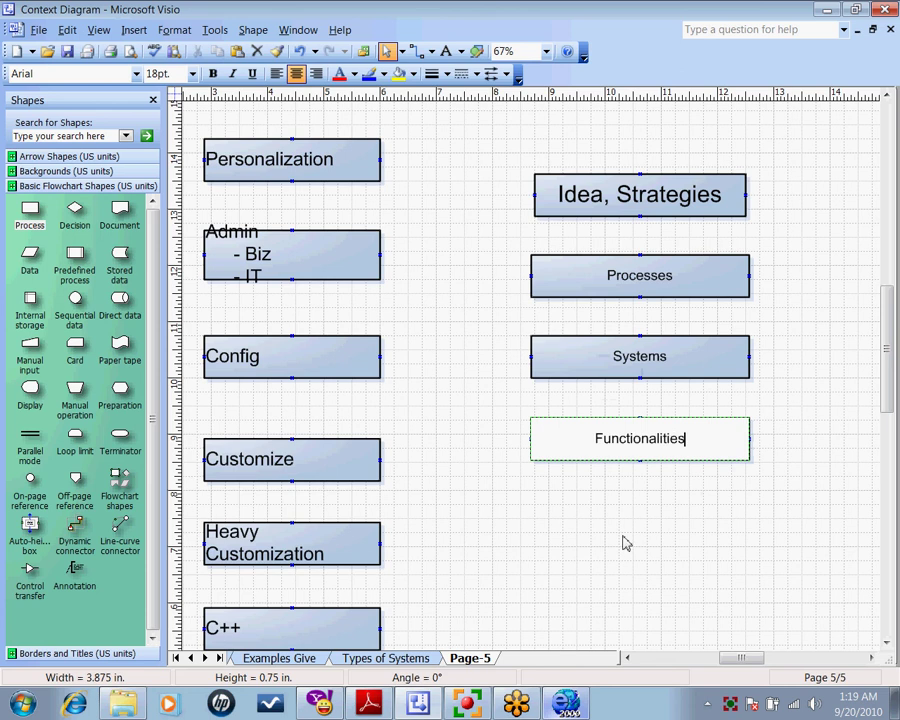
{"action": "left_click", "coordinate": [623, 543]}
Move the Systems and Functionalities boxes down to open a gap beneath the Processes box
{"action": "left_click_drag", "start_coordinate": [633, 355], "coordinate": [633, 376]}
{"action": "left_click_drag", "start_coordinate": [633, 428], "coordinate": [631, 452]}
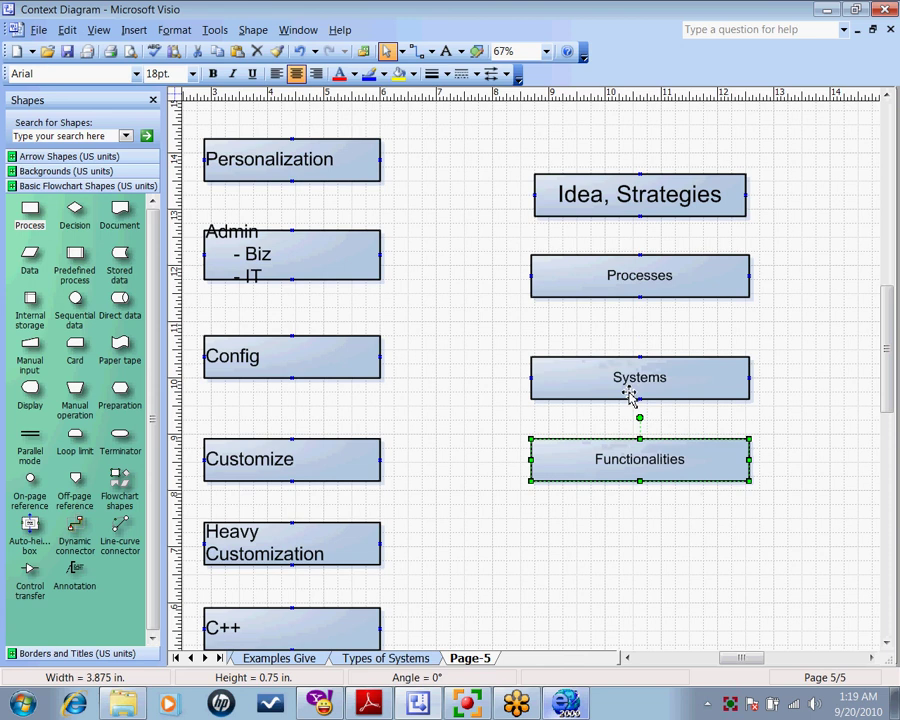
{"action": "left_click_drag", "start_coordinate": [632, 390], "coordinate": [633, 411]}
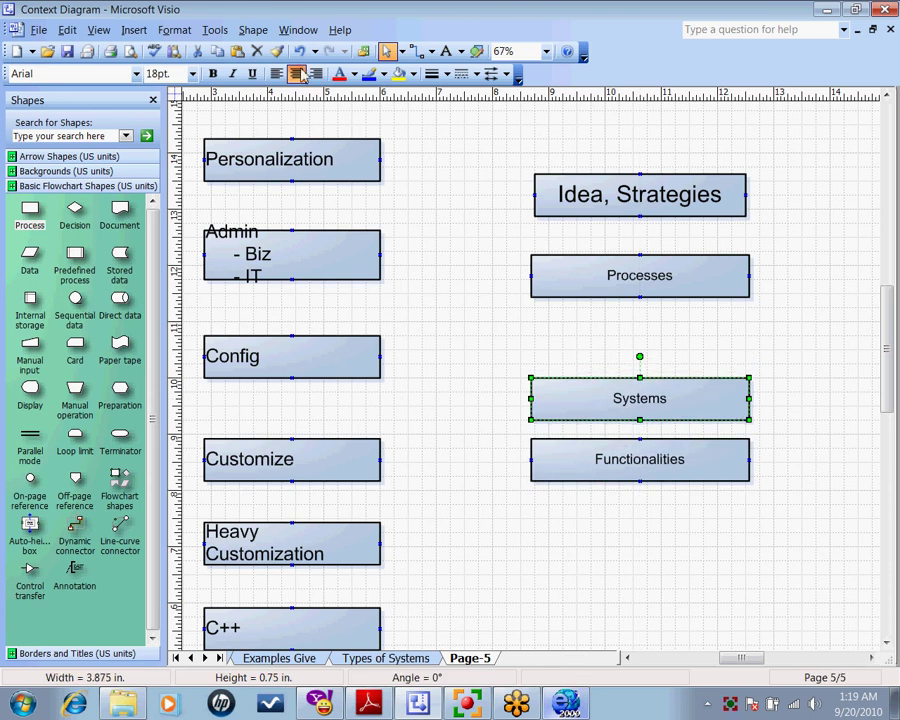
Add a wide, thin process box about 6.44 by 0.375 in between Processes and Systems and label it "Requirements"
{"action": "left_click_drag", "start_coordinate": [30, 210], "coordinate": [830, 340]}
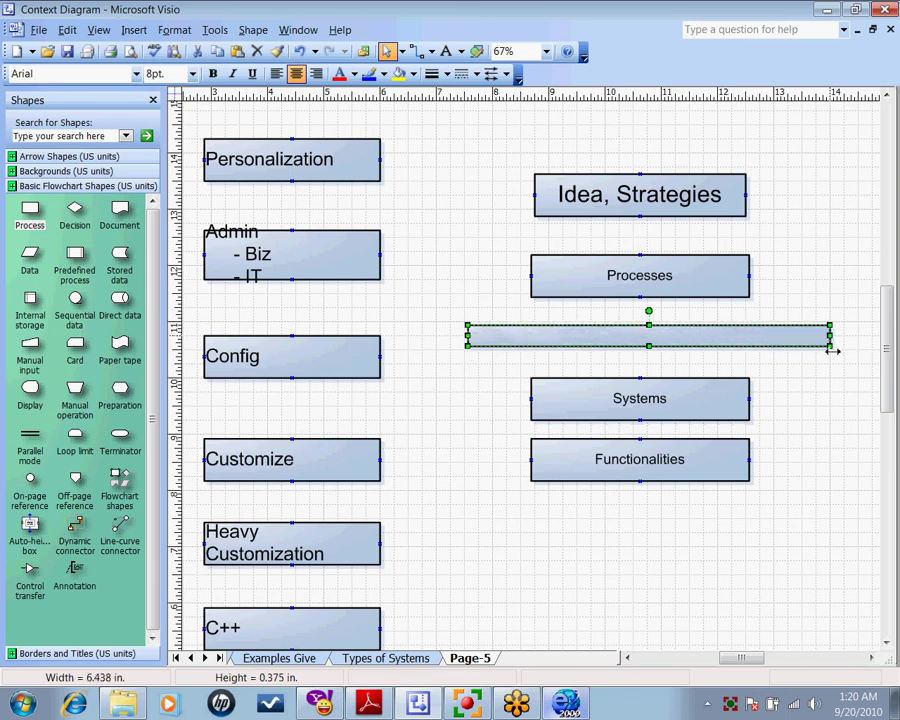
{"action": "type", "text": "Requirements"}
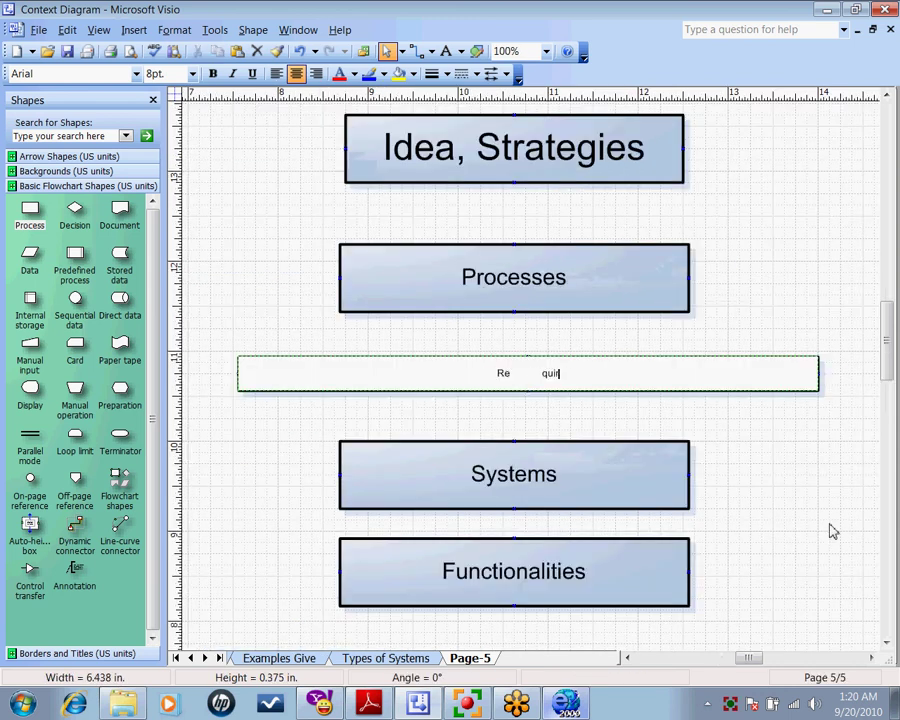
{"action": "key", "text": "Left"}
{"action": "key", "text": "Left"}
{"action": "key", "text": "Left"}
{"action": "key", "text": "Left"}
{"action": "key", "text": "Left"}
{"action": "key", "text": "Left"}
{"action": "key", "text": "Left"}
{"action": "key", "text": "Left"}
{"action": "key", "text": "Left"}
{"action": "key", "text": "Left"}
{"action": "key", "text": "Escape"}
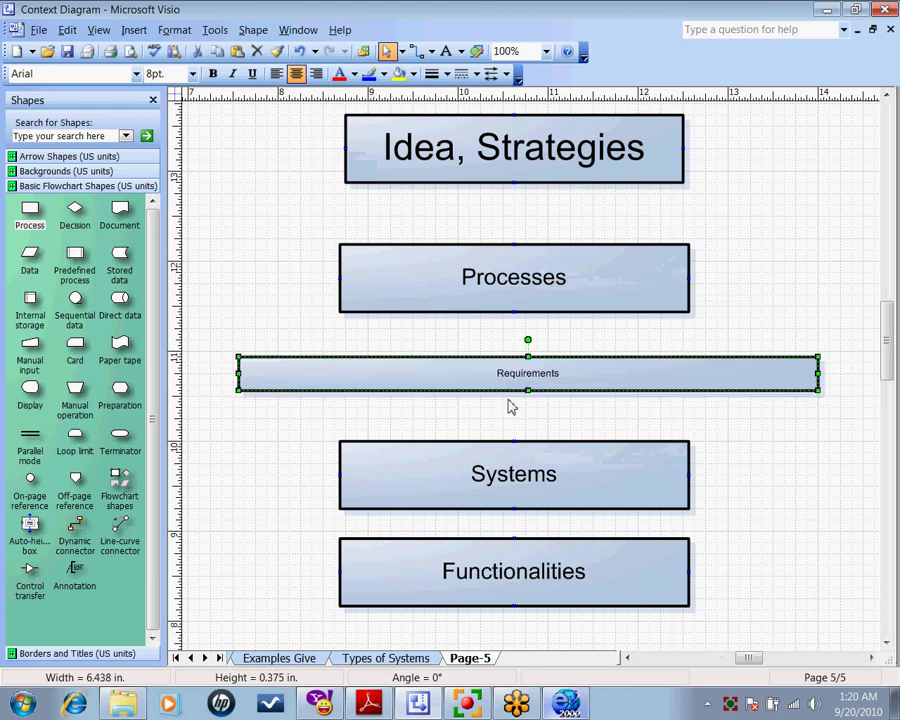
Set the Requirements box's text size to 24 pt
{"action": "left_click", "coordinate": [650, 345]}
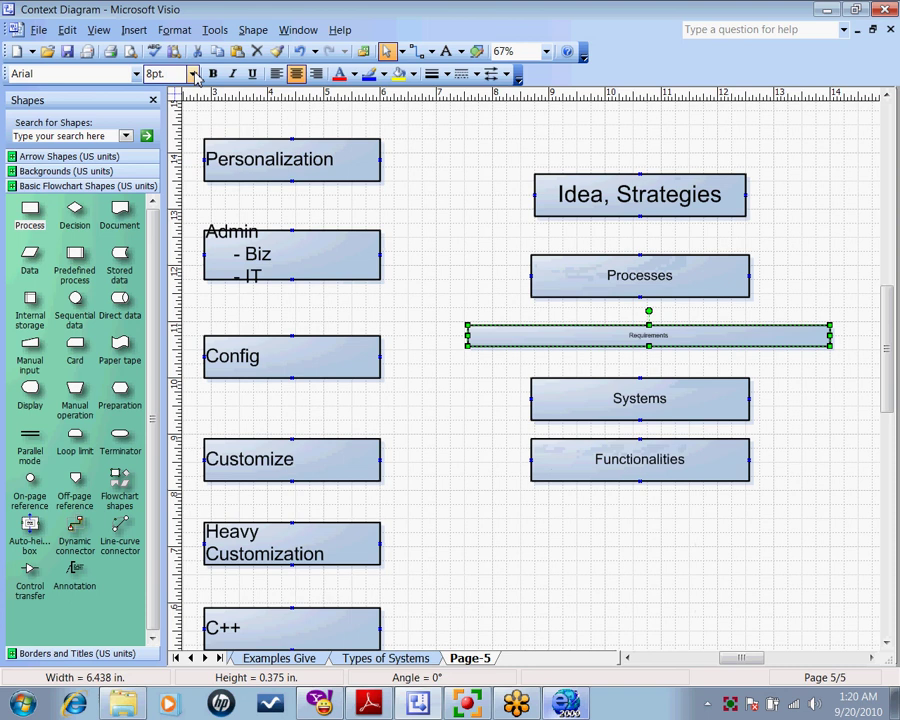
{"action": "left_click", "coordinate": [181, 74]}
{"action": "left_click", "coordinate": [176, 191]}
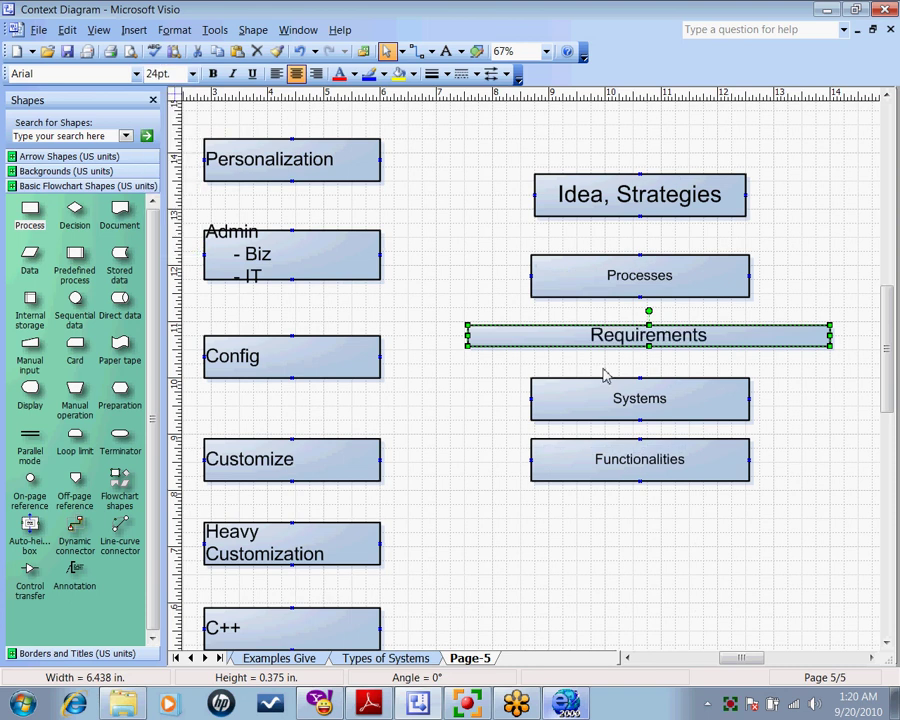
{"action": "left_click", "coordinate": [694, 602]}
Copy the 30 pt formatting of Idea, Strategies onto the Processes, Requirements, Systems and Functionalities boxes
{"action": "left_click", "coordinate": [646, 345]}
{"action": "left_click", "coordinate": [579, 201]}
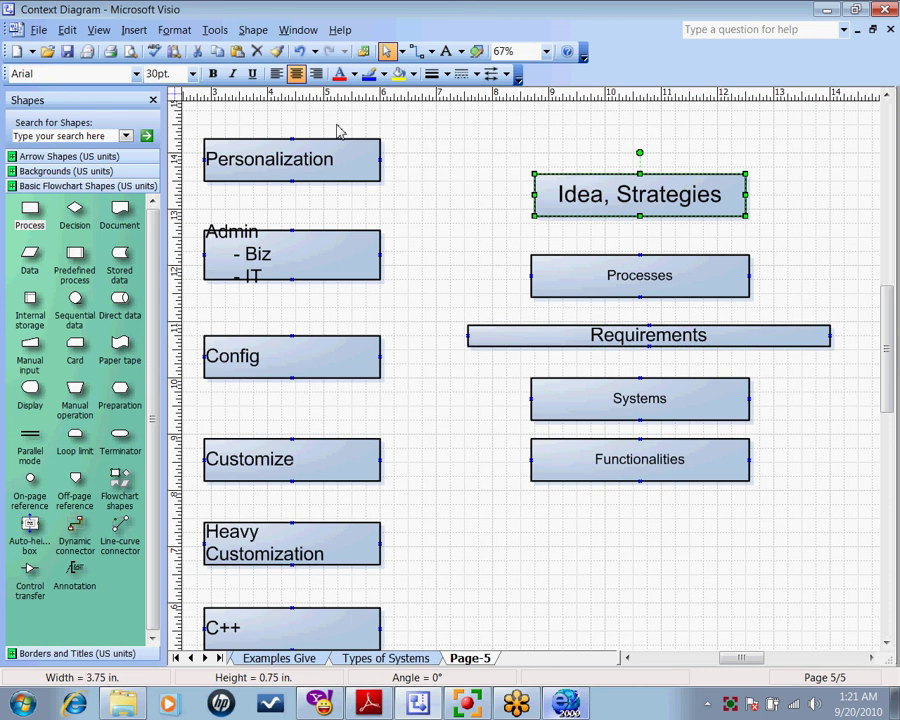
{"action": "key", "text": "ctrl+shift+p"}
{"action": "left_click_drag", "start_coordinate": [430, 230], "coordinate": [830, 540]}
{"action": "left_click", "coordinate": [700, 606]}
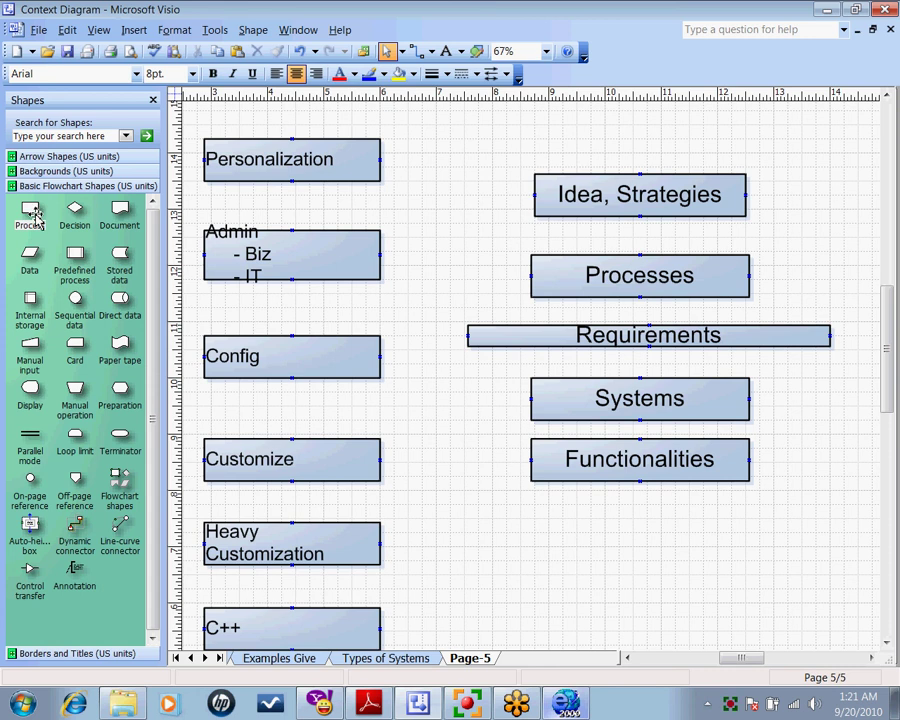
Add a process box about 5.25 by 0.75 in below Functionalities and label it "Technicalities of system"
{"action": "left_click_drag", "start_coordinate": [28, 206], "coordinate": [784, 522]}
{"action": "type", "text": "Tec"}
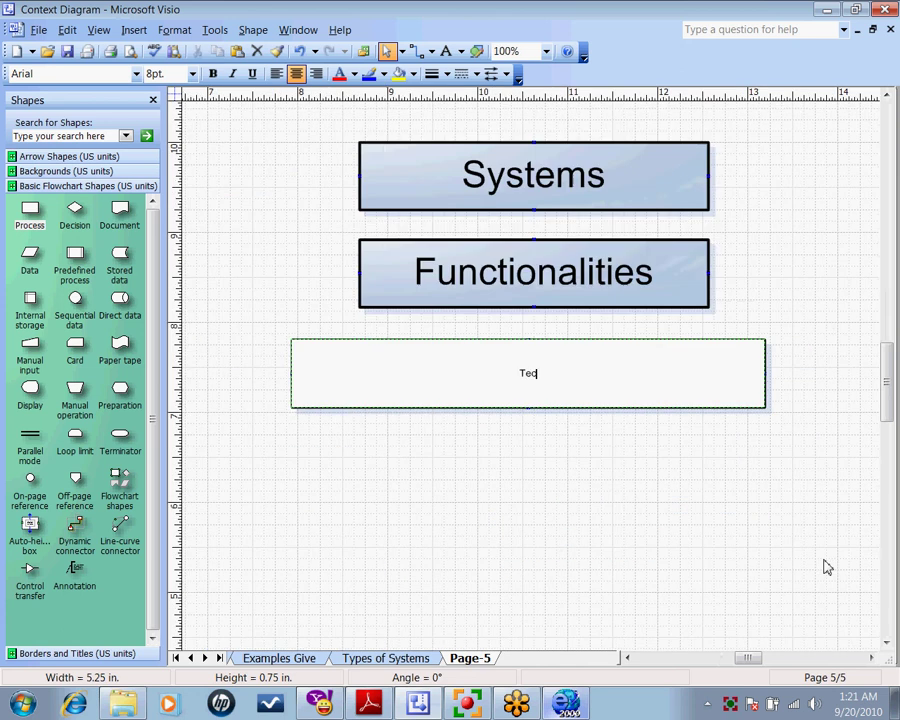
{"action": "type", "text": "hnicalities of system"}
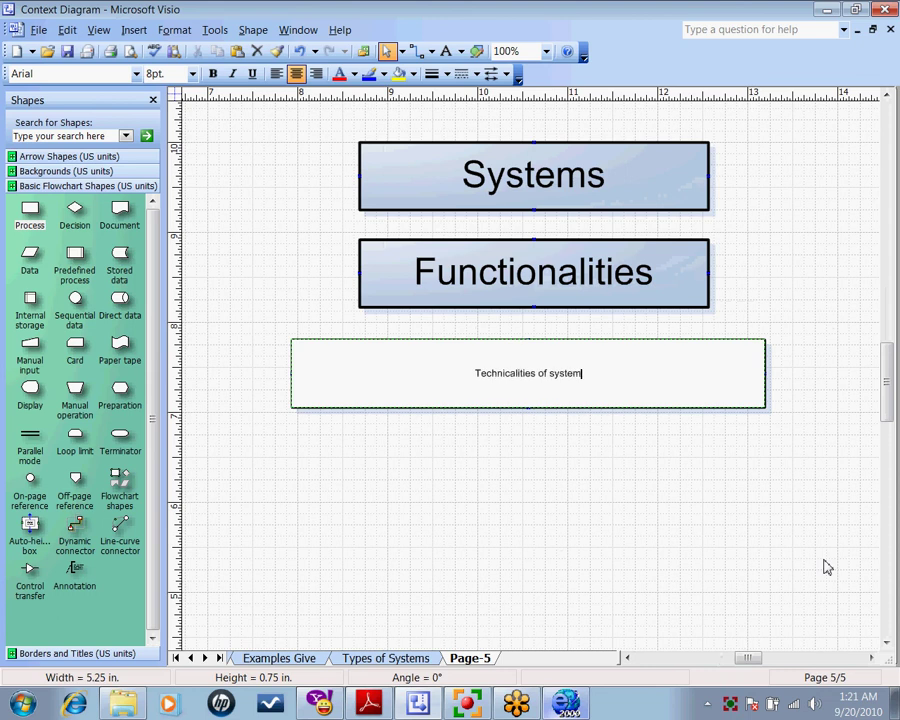
{"action": "scroll", "coordinate": [827, 567], "scroll_direction": "down", "scroll_amount": 2}
Set the Technicalities of system box's text size to 12 pt
{"action": "left_click", "coordinate": [606, 525]}
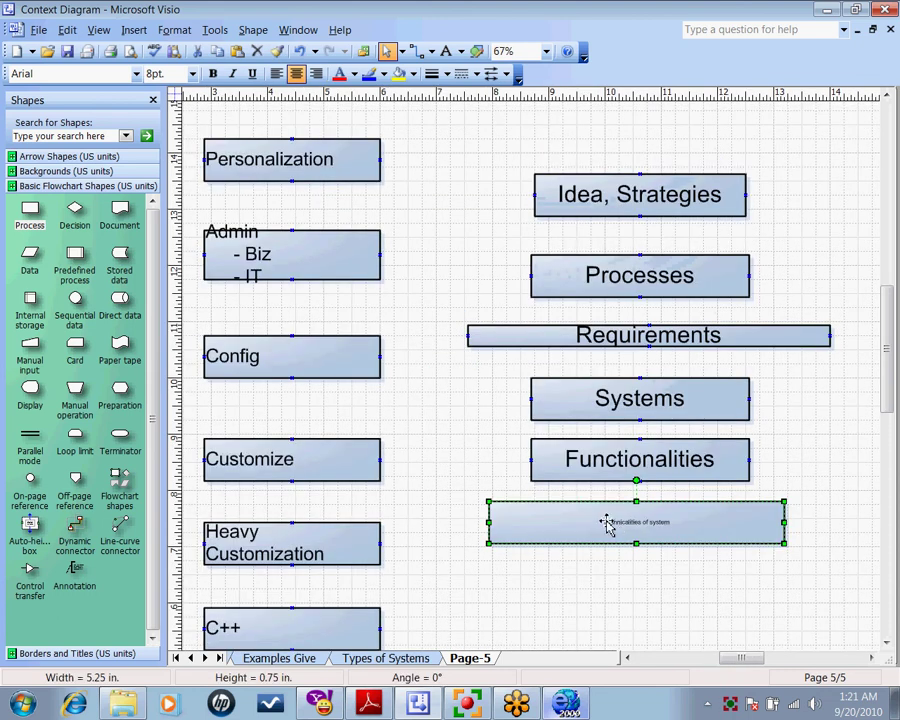
{"action": "left_click", "coordinate": [192, 74]}
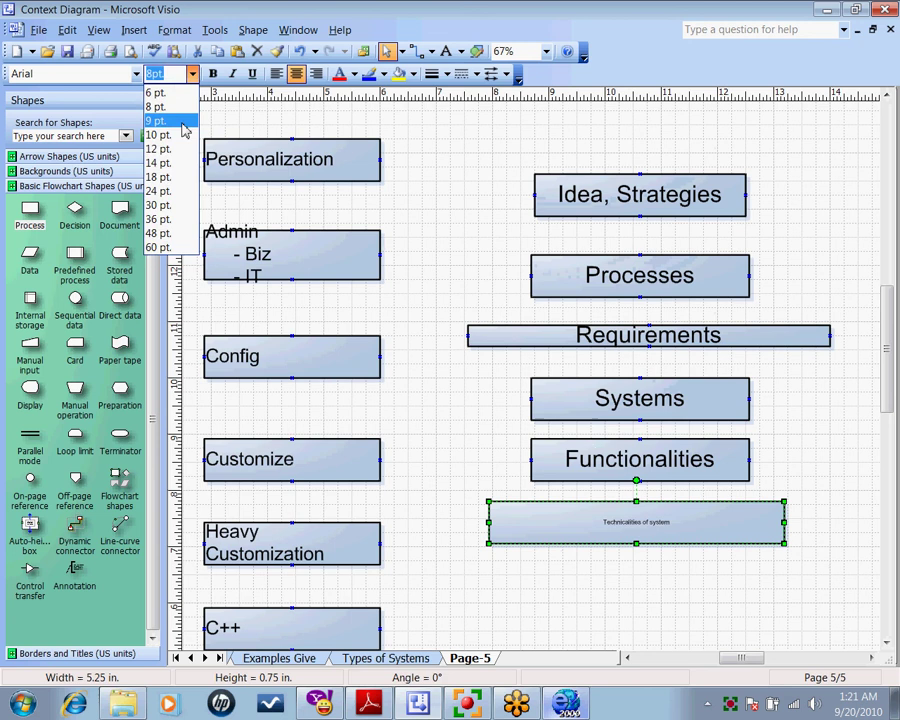
{"action": "left_click", "coordinate": [183, 163]}
{"action": "left_click", "coordinate": [655, 594]}
Select the Systems and Functionalities boxes together
{"action": "left_click", "coordinate": [663, 526]}
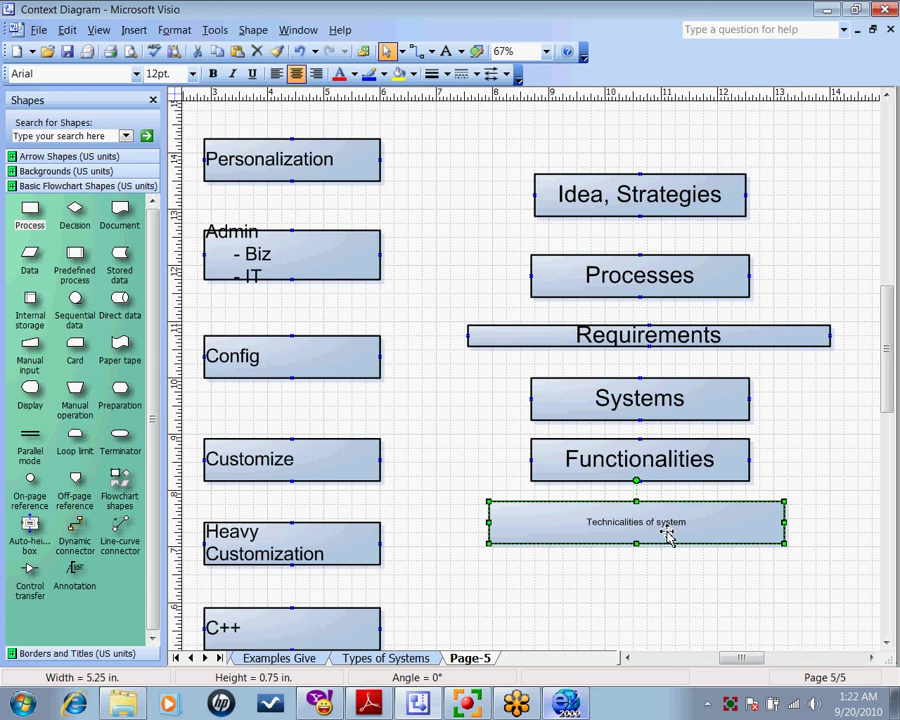
{"action": "left_click", "coordinate": [592, 270]}
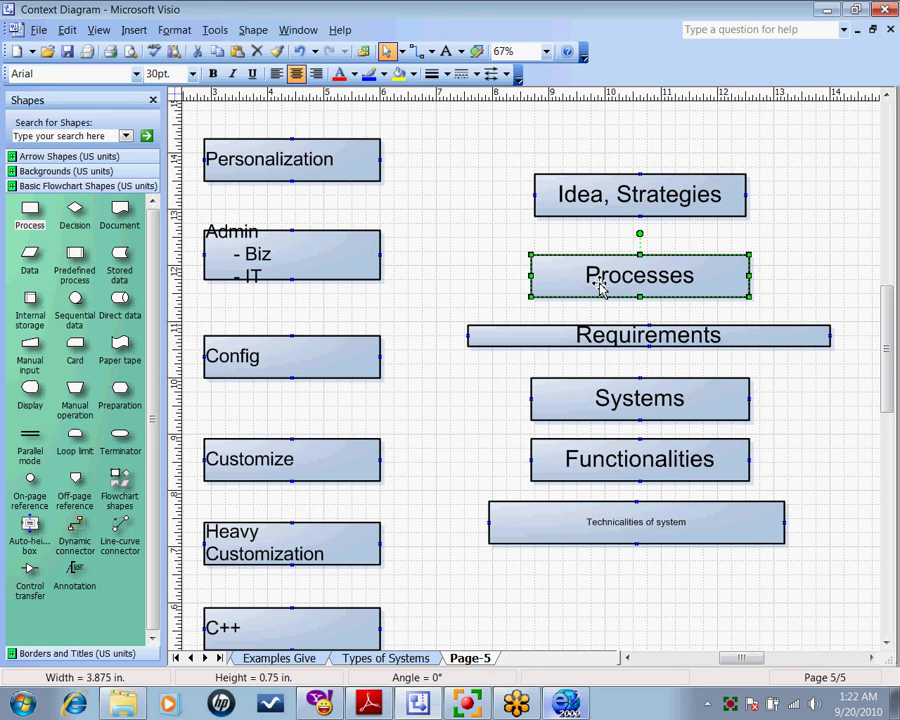
{"action": "key", "text": "Escape"}
{"action": "left_click_drag", "start_coordinate": [489, 371], "coordinate": [847, 499]}
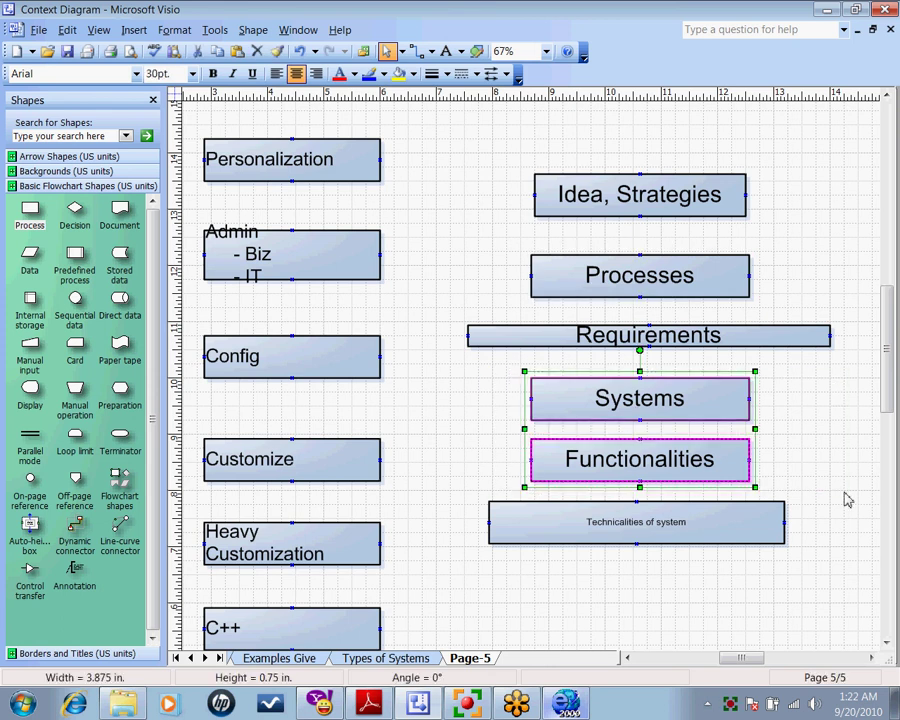